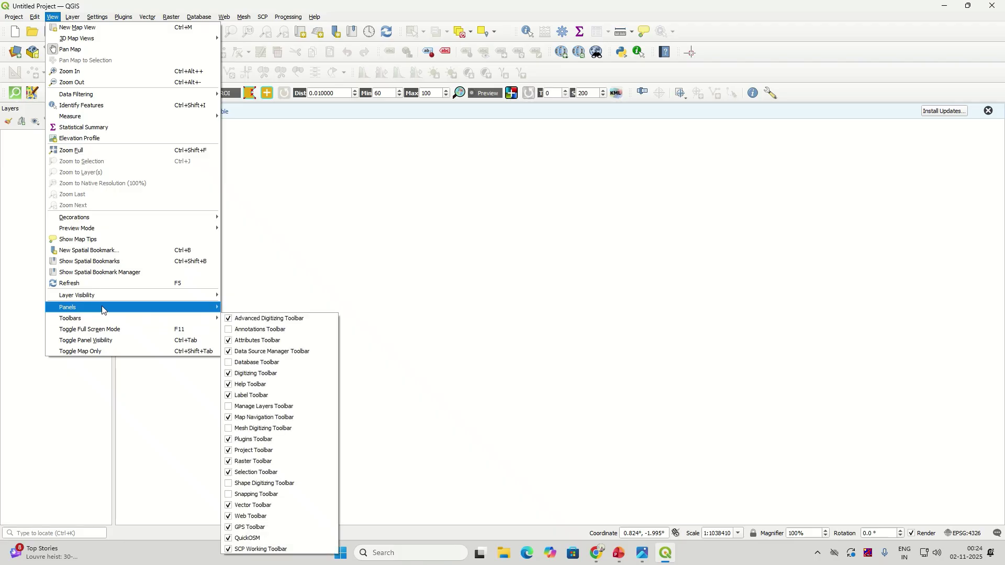
Show the Browser panel above the Layers panel and close it again
mouse_move(103, 312)
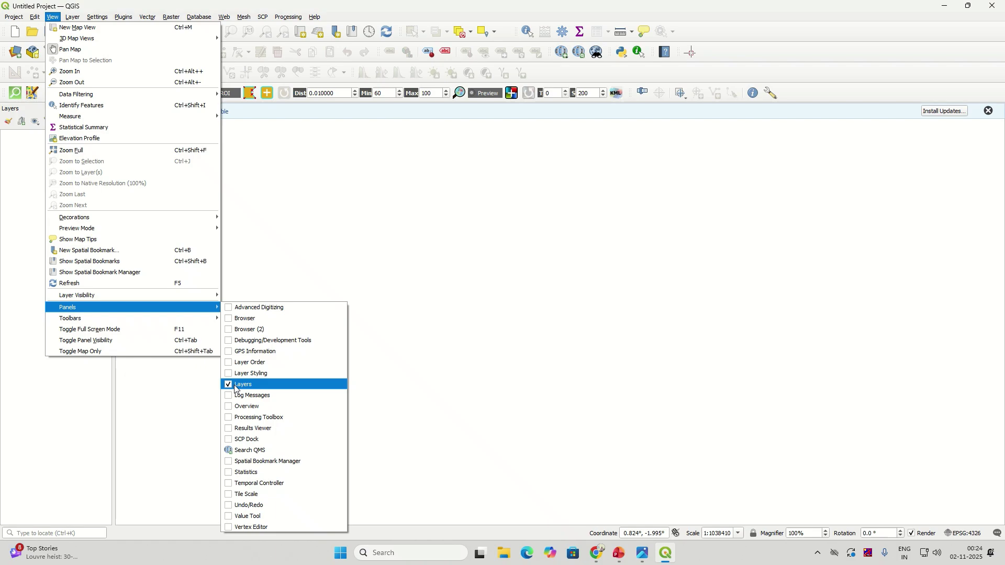
left_click(242, 318)
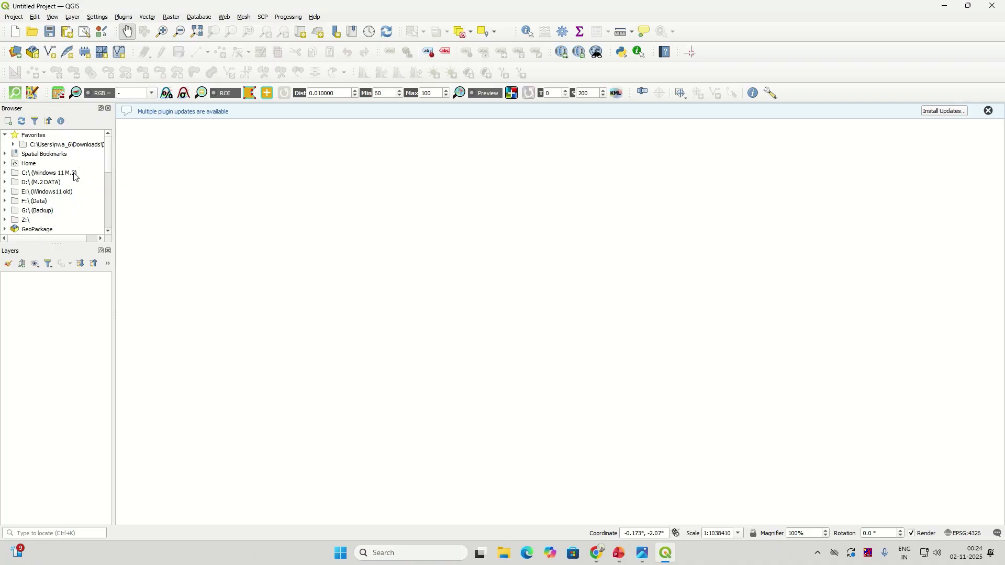
left_click(109, 108)
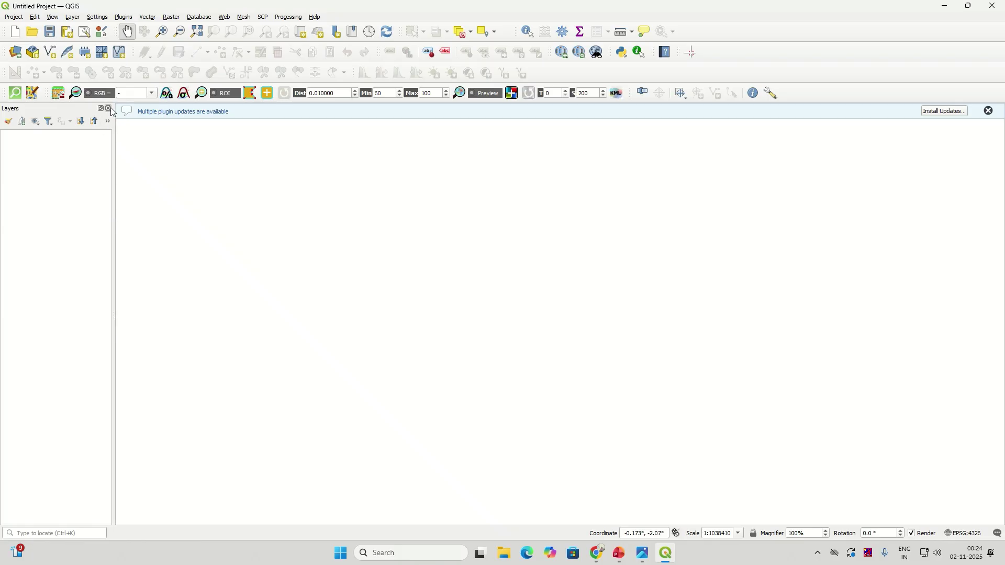
Close the Layers panel and restore it from the list of available panels
left_click(110, 109)
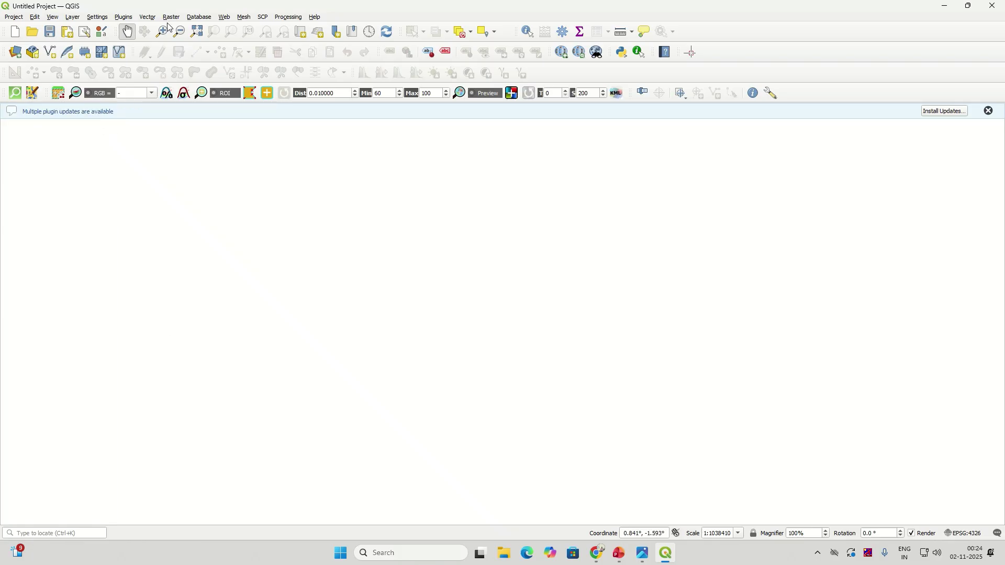
left_click(53, 17)
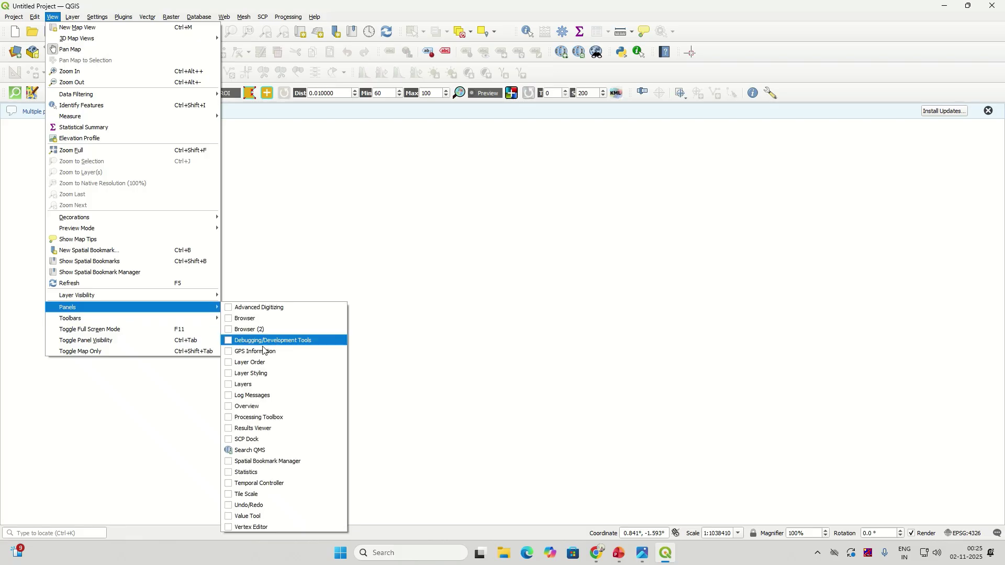
left_click(229, 387)
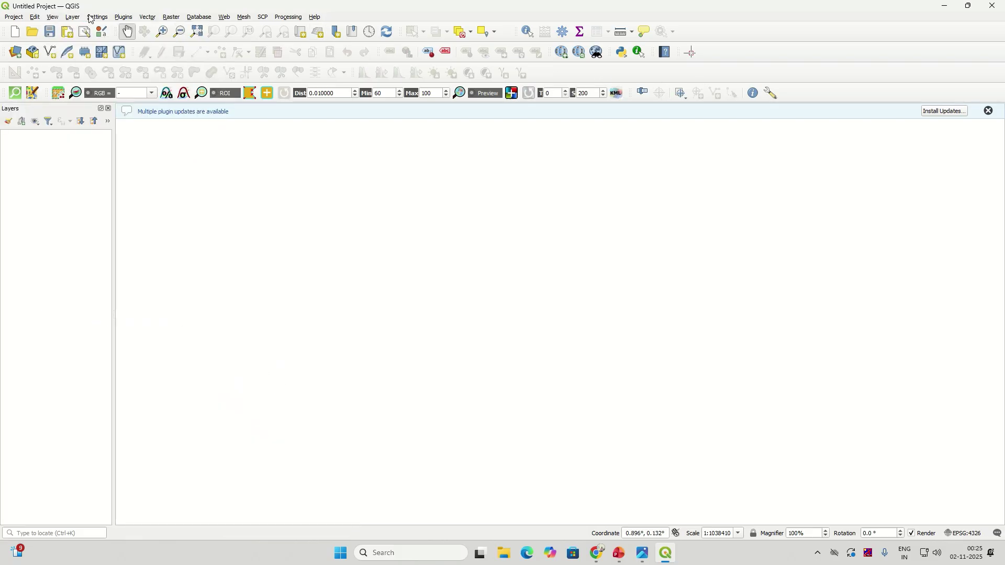
Examine which toolbars and panels are available and which of them are switched on
left_click(51, 17)
mouse_move(93, 319)
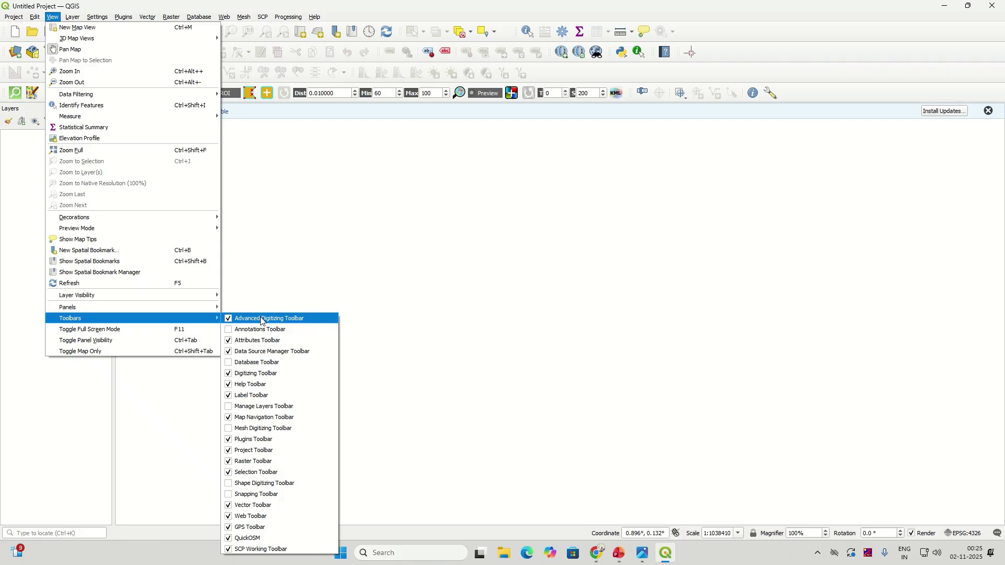
left_click(769, 65)
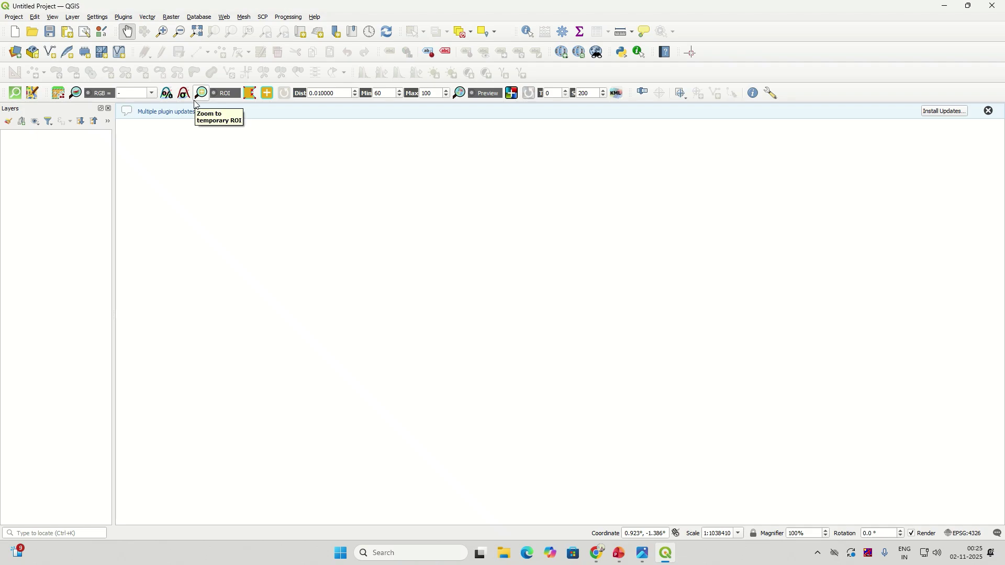
right_click(768, 64)
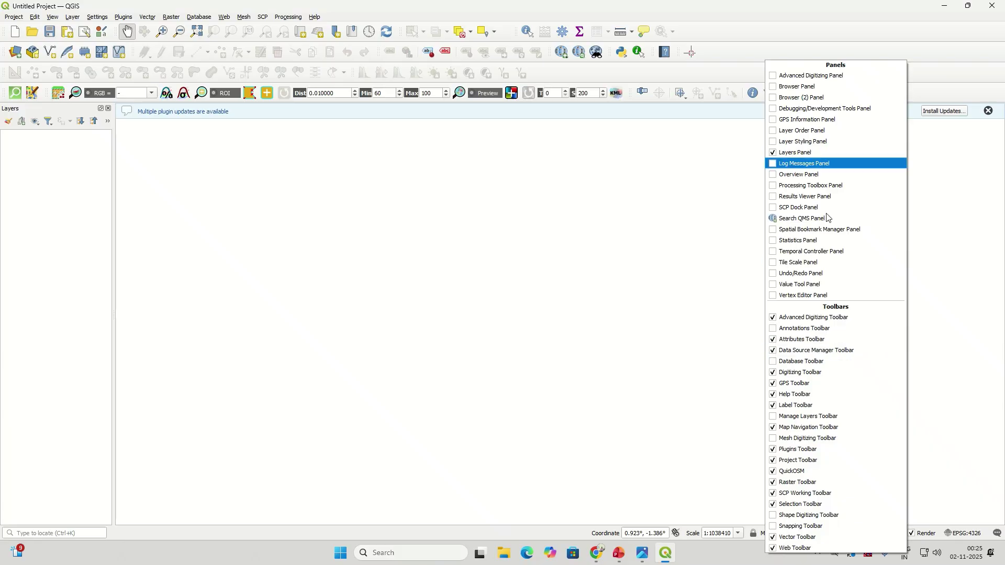
left_click_drag(660, 365, 561, 317)
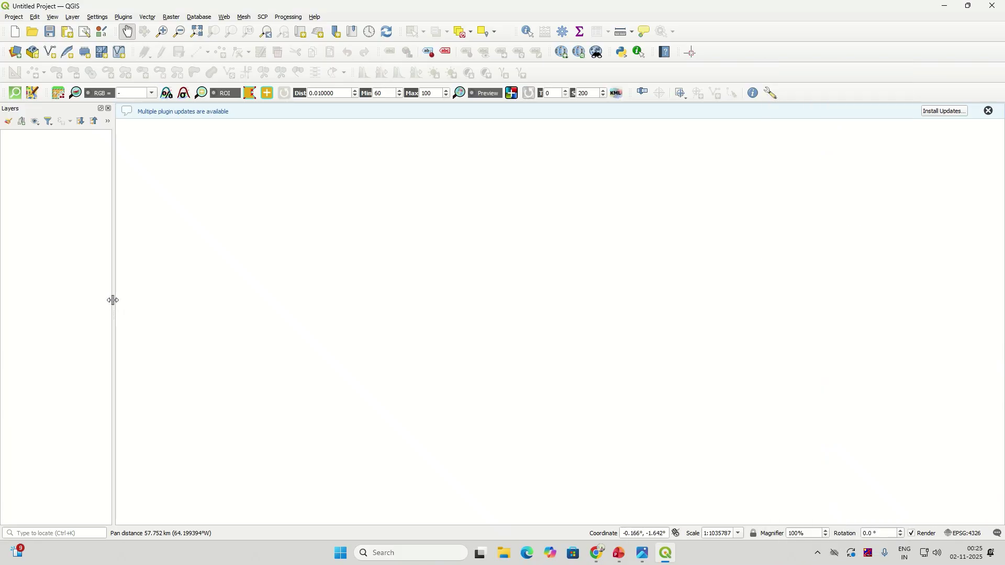
Widen the Layers panel slightly and dismiss the plugin updates notification above the map canvas
mouse_move(112, 298)
left_mouse_down()
mouse_move(379, 325)
mouse_move(88, 295)
mouse_move(115, 305)
left_mouse_up()
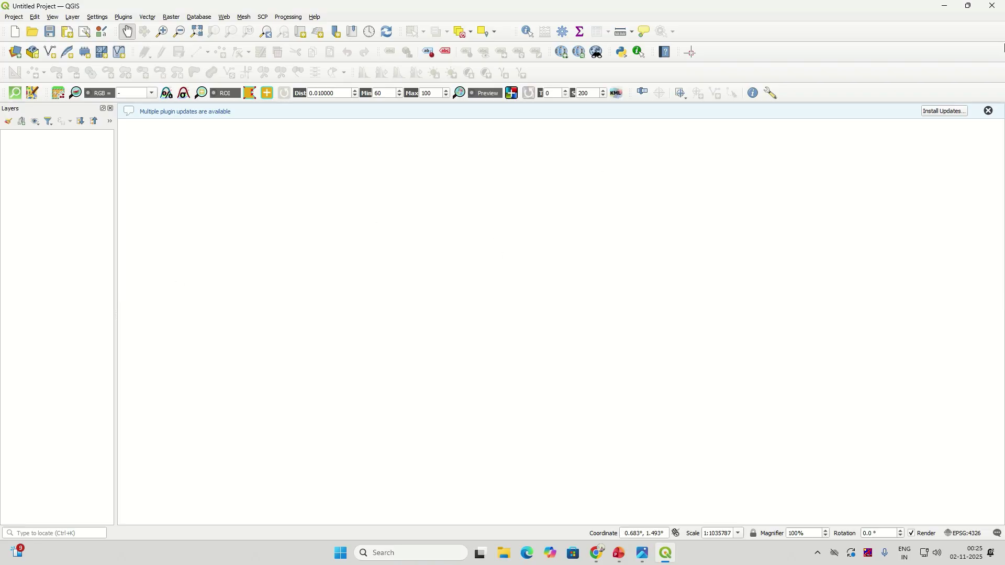
left_click(989, 111)
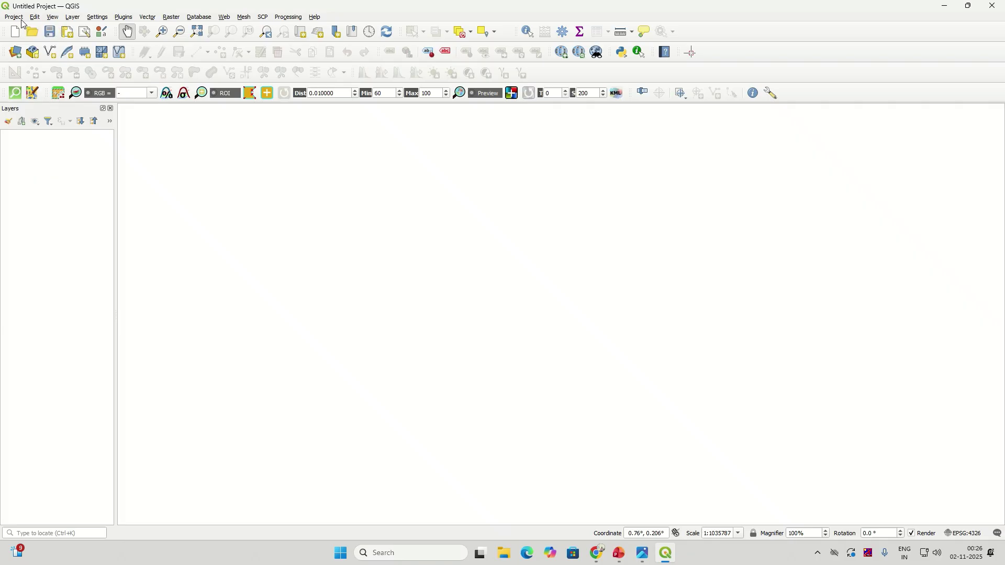
Examine the Edit, View, Vector, Raster, Database and SCP commands, including the vector geoprocessing and miscellaneous raster tools
left_click(20, 19)
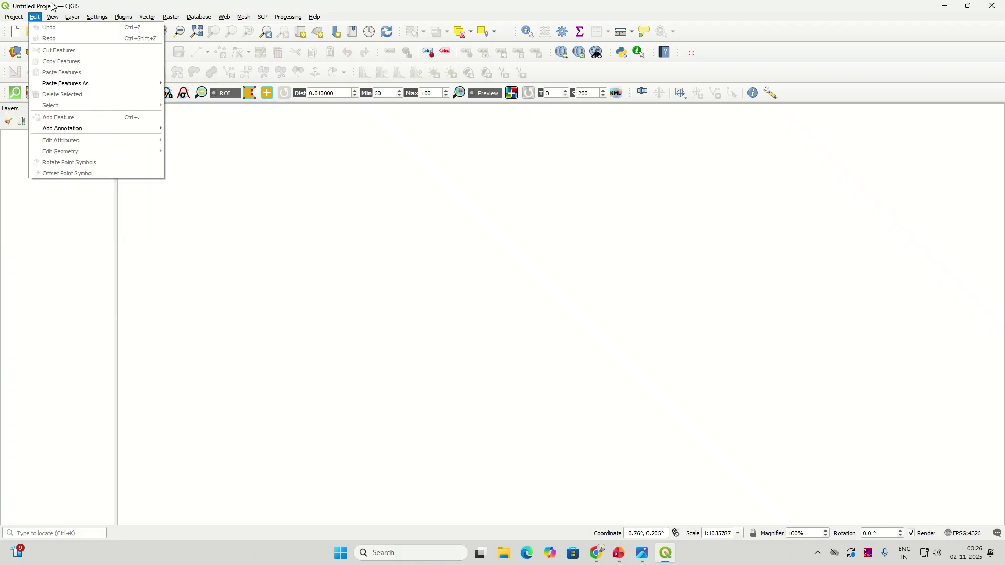
mouse_move(35, 20)
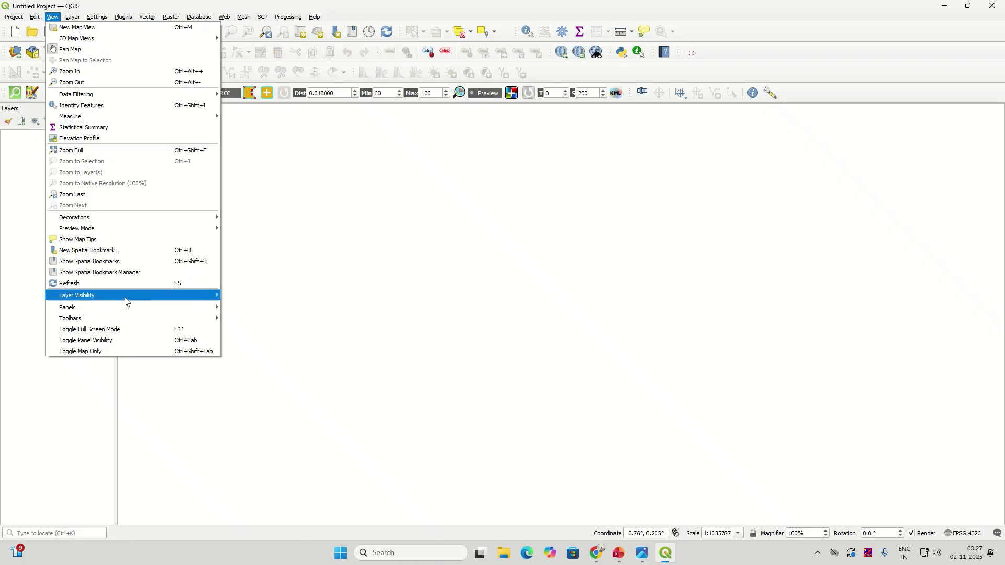
mouse_move(139, 318)
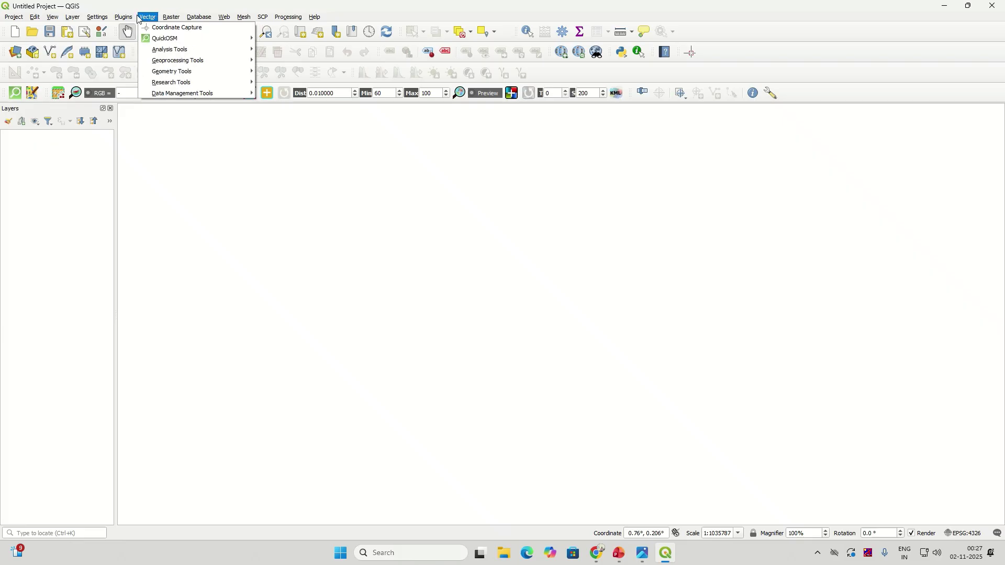
mouse_move(151, 61)
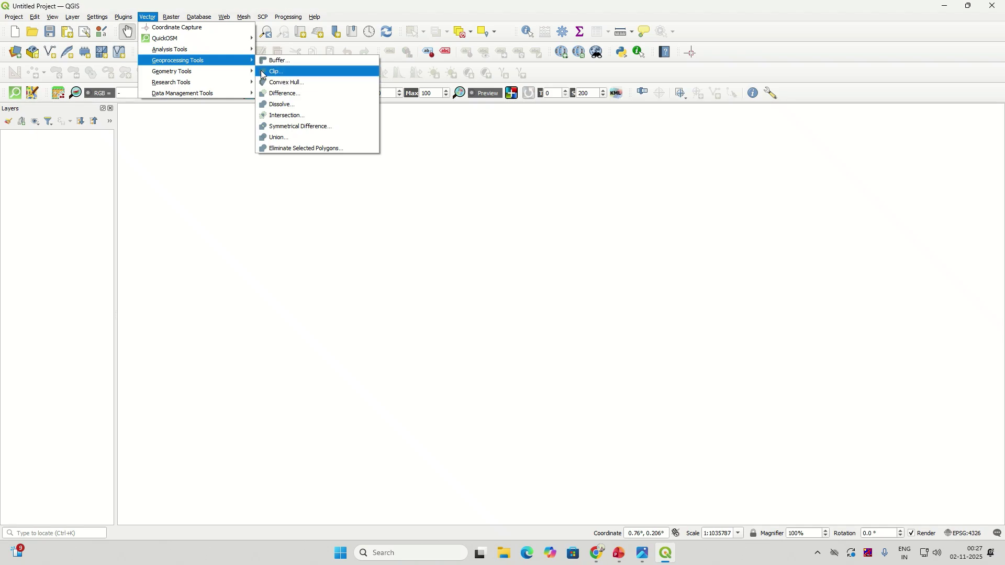
mouse_move(181, 51)
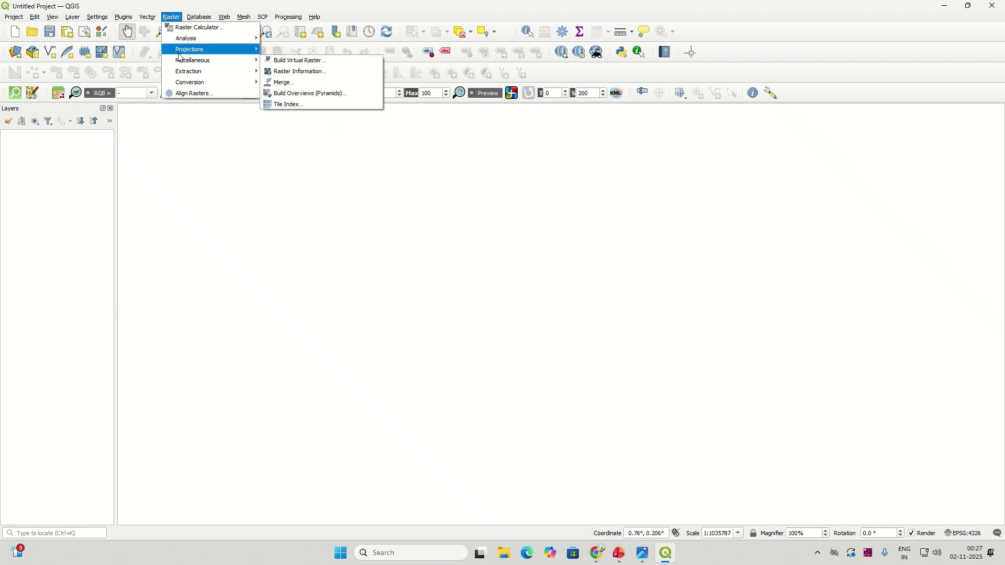
mouse_move(193, 71)
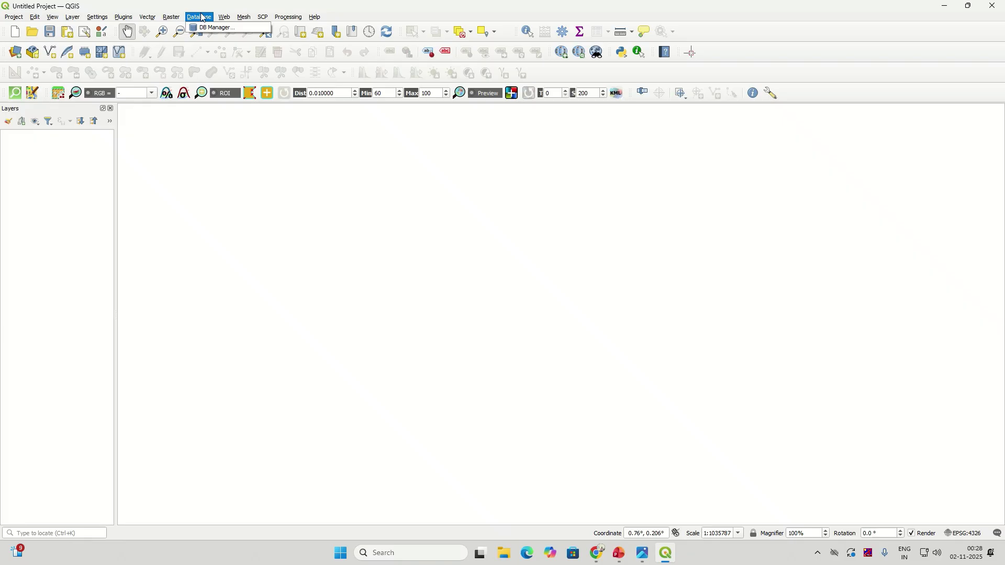
mouse_move(223, 19)
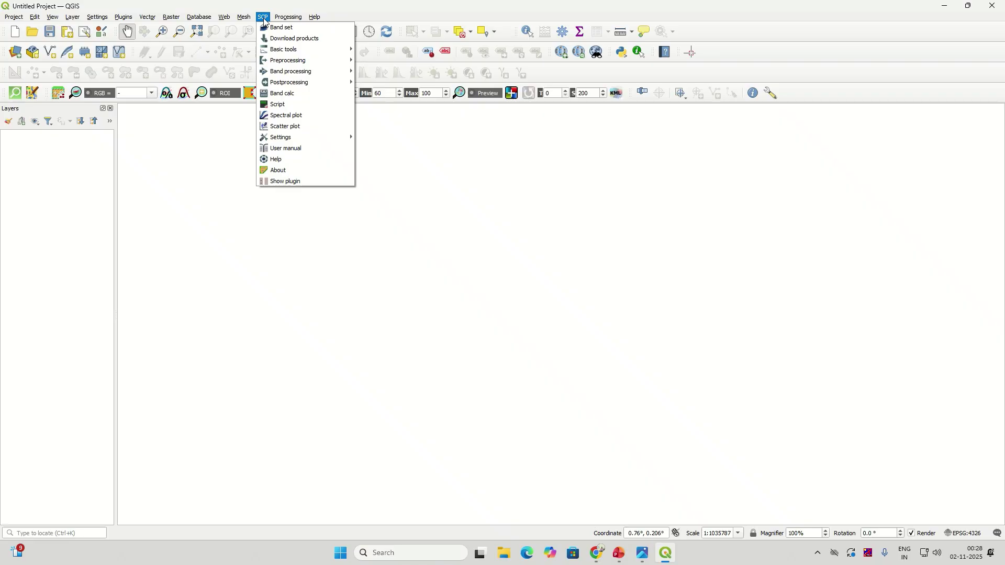
Open the Processing Toolbox and look into its 3D Tiles and Cartography tool groups
mouse_move(299, 16)
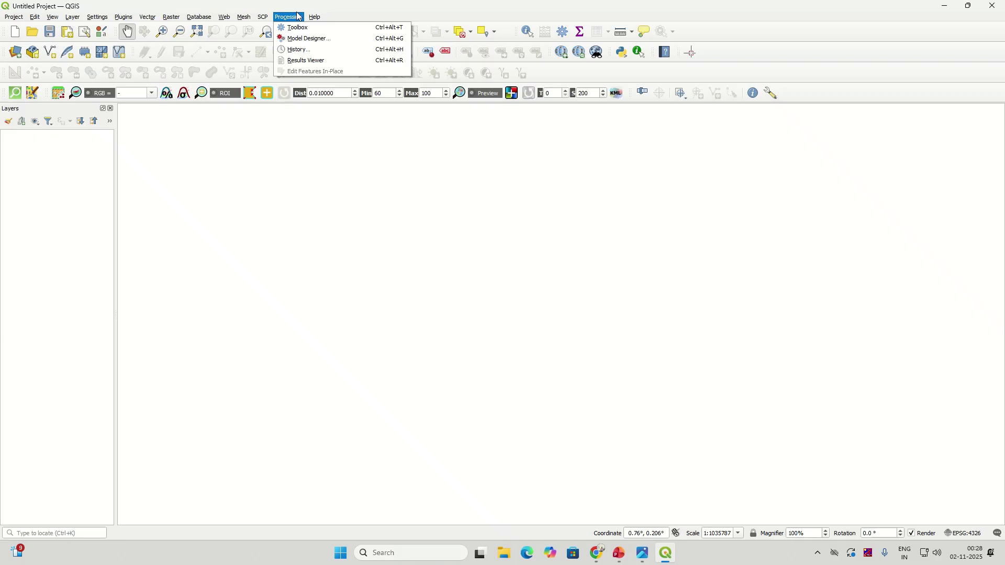
left_click(300, 29)
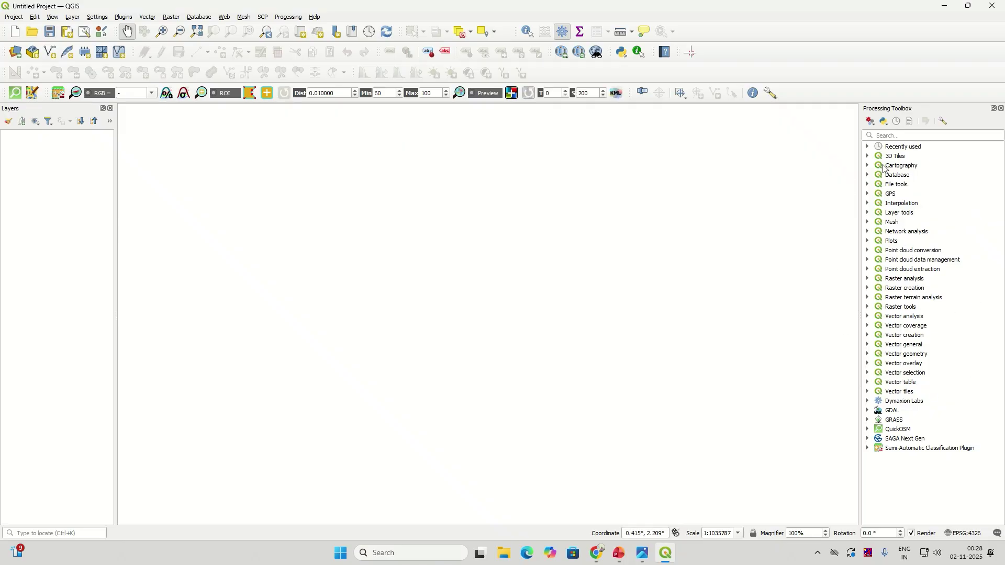
left_click(867, 156)
left_click(867, 156)
left_click(868, 165)
left_click(868, 166)
left_click(902, 138)
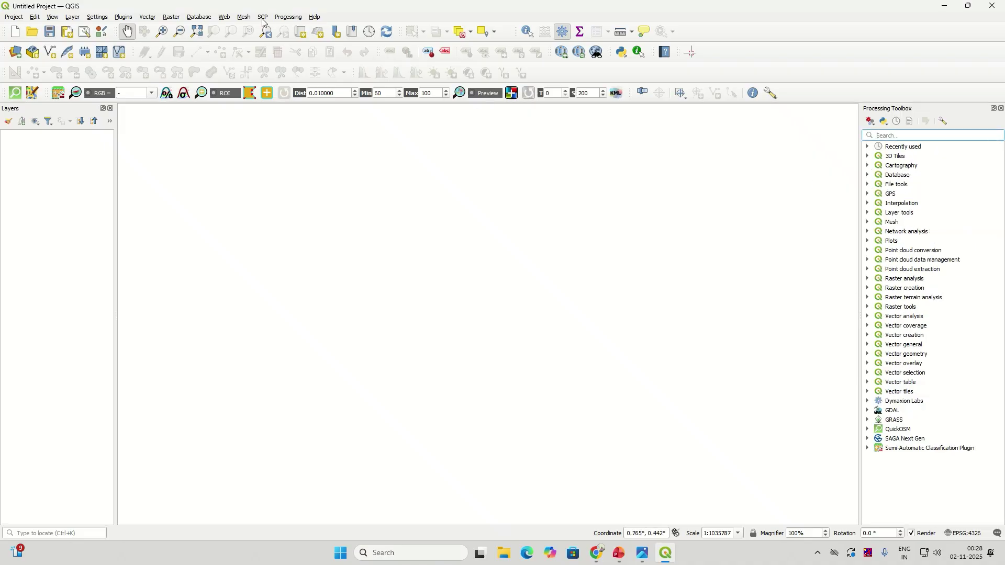
Examine the Processing Toolbox's tool groups and the commands for database, help, project and view
left_click(170, 18)
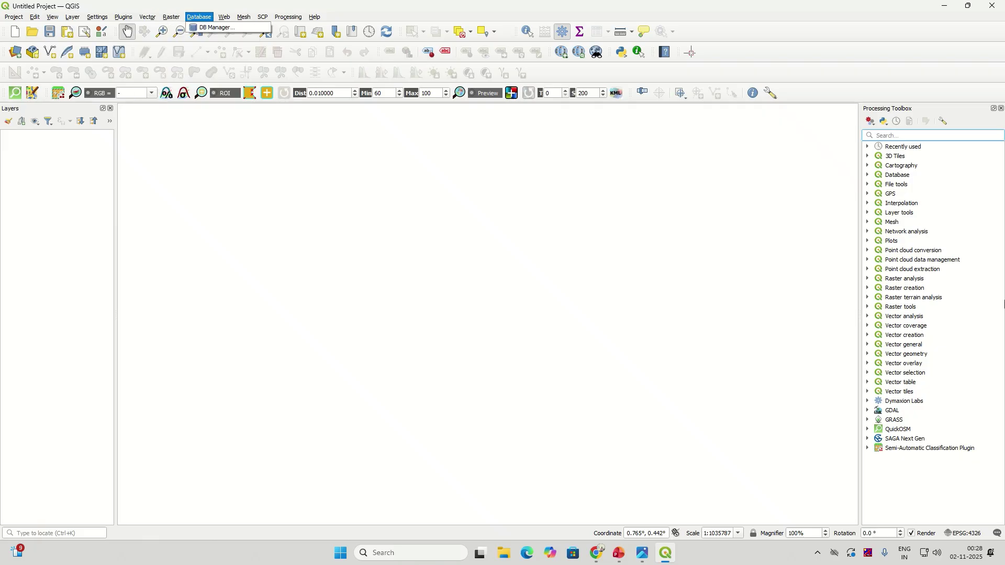
left_click(930, 135)
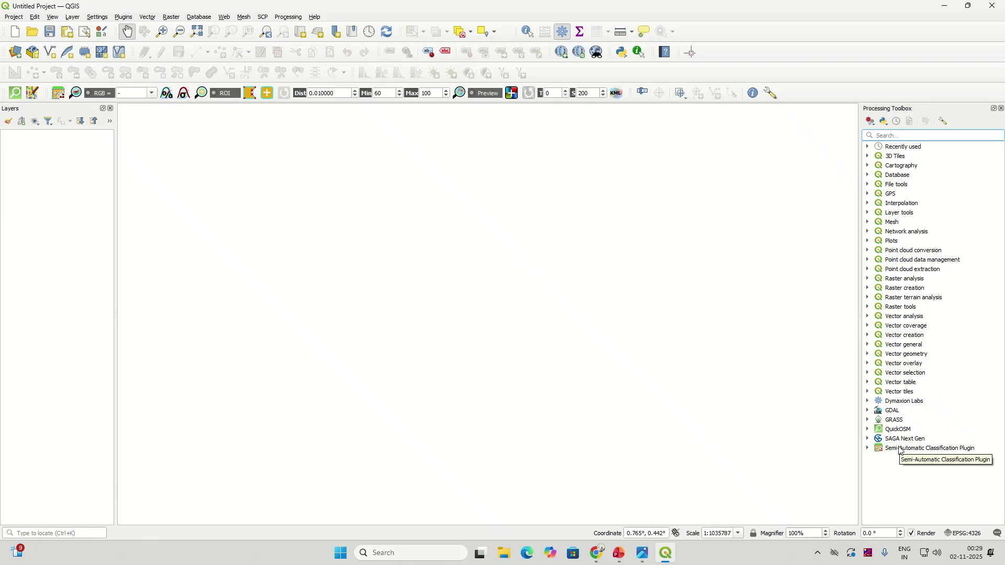
left_click(315, 17)
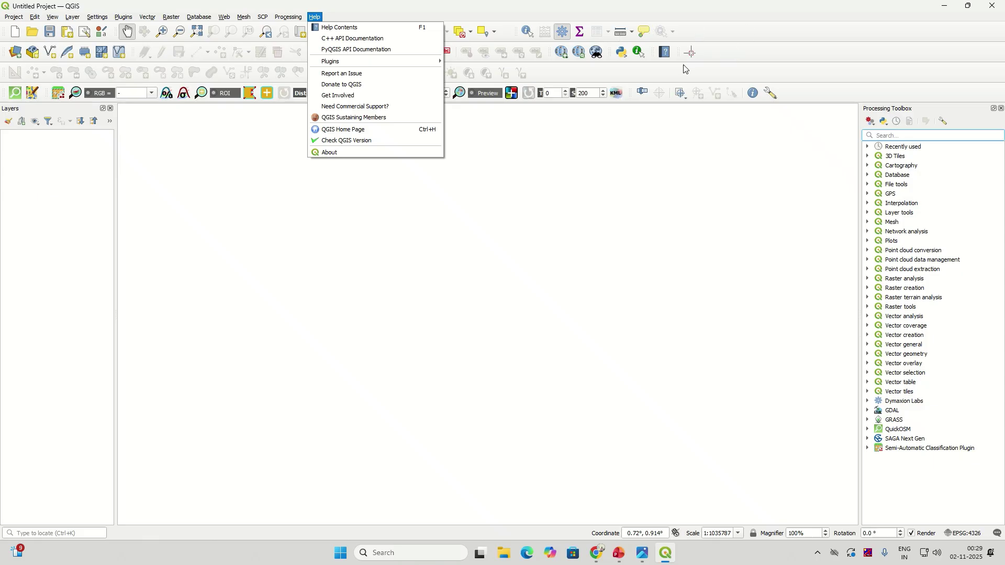
left_click(691, 76)
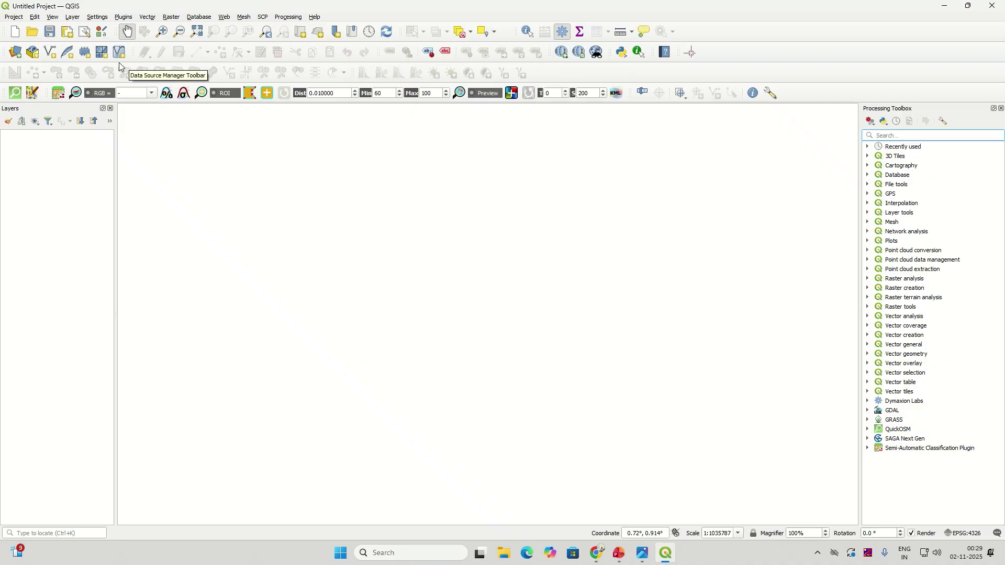
left_click(14, 17)
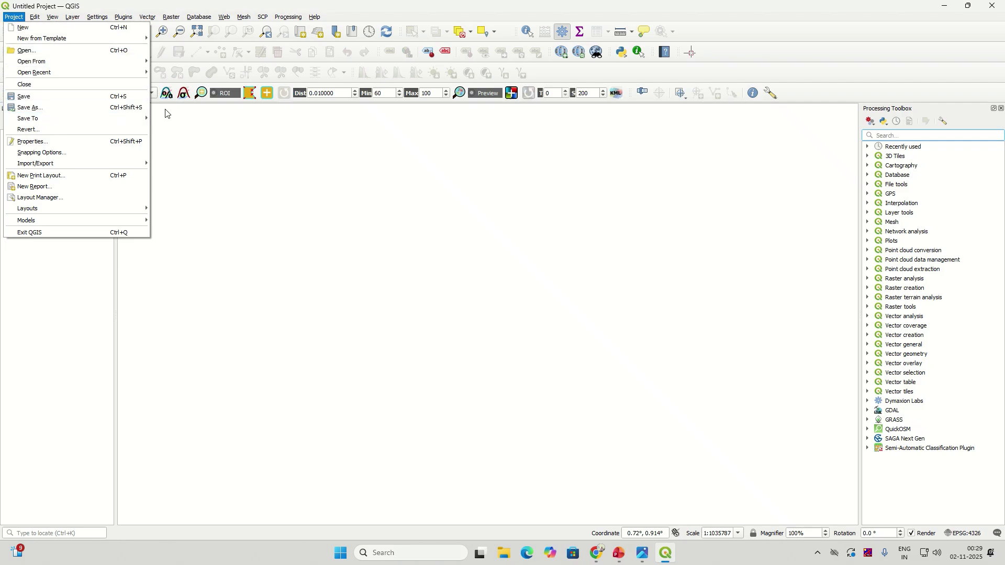
left_click(217, 199)
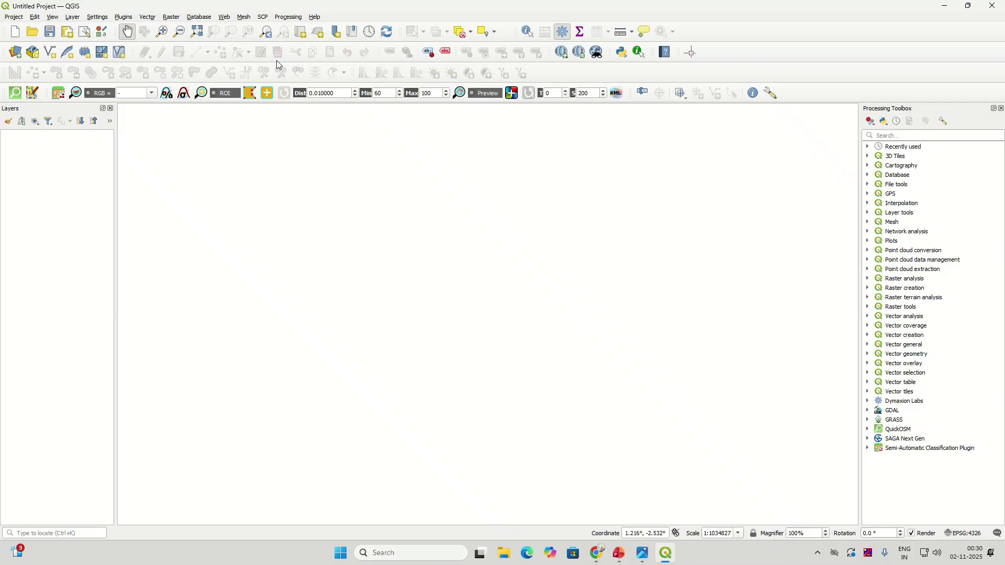
key("super+shift+s")
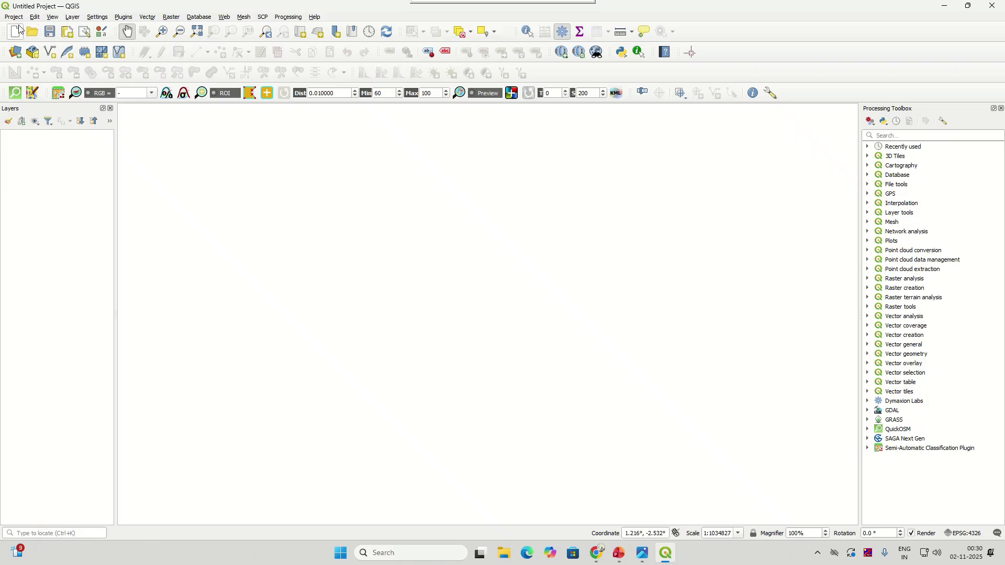
left_click(16, 17)
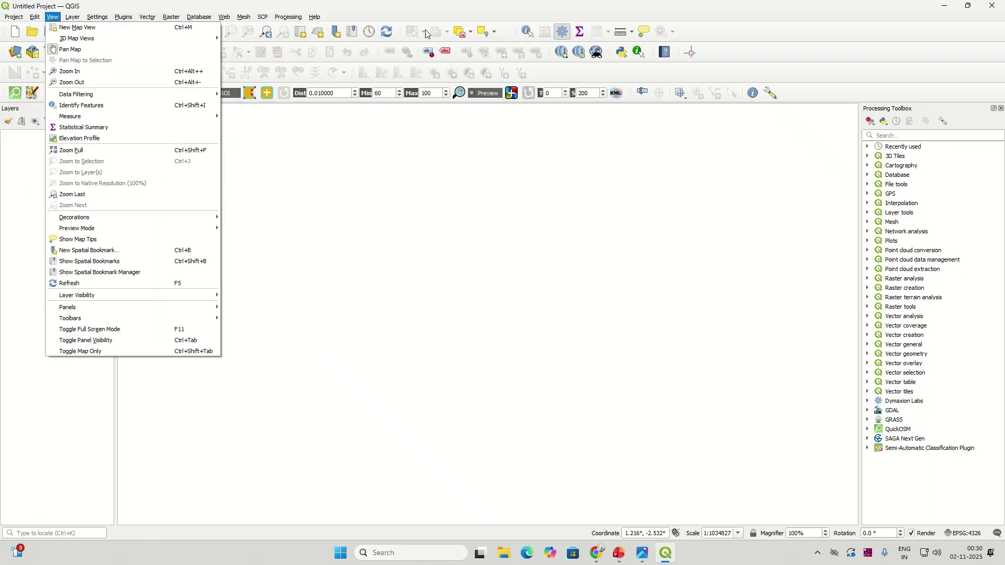
Show the Browser panel, make it taller to reveal more data sources, and close it again
right_click(728, 49)
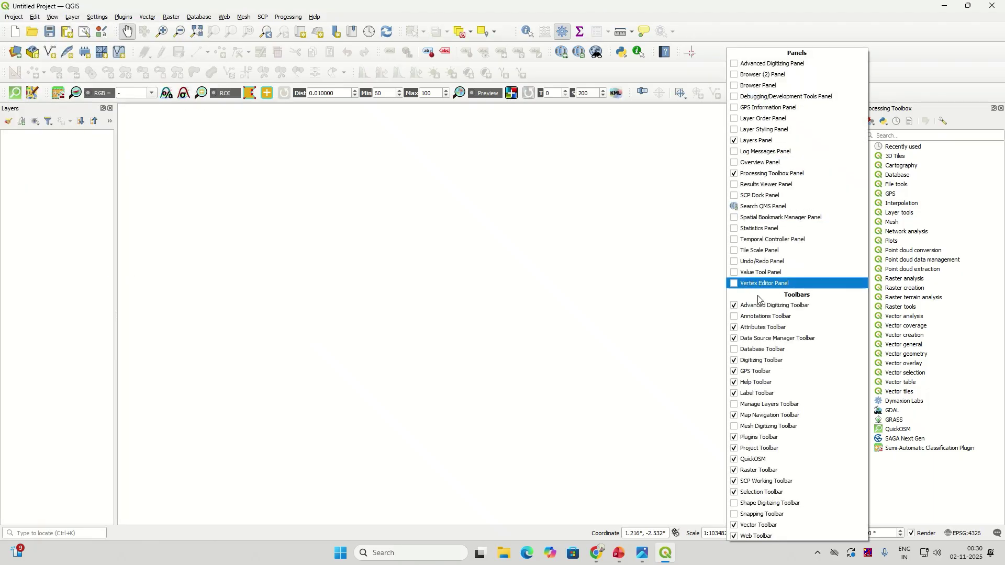
left_click(739, 86)
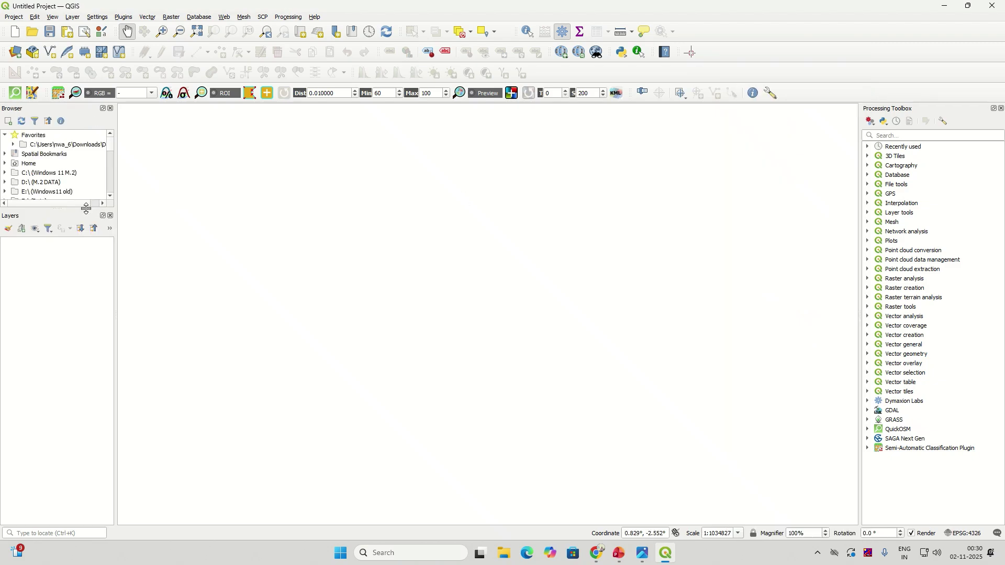
left_click_drag(86, 208, 86, 307)
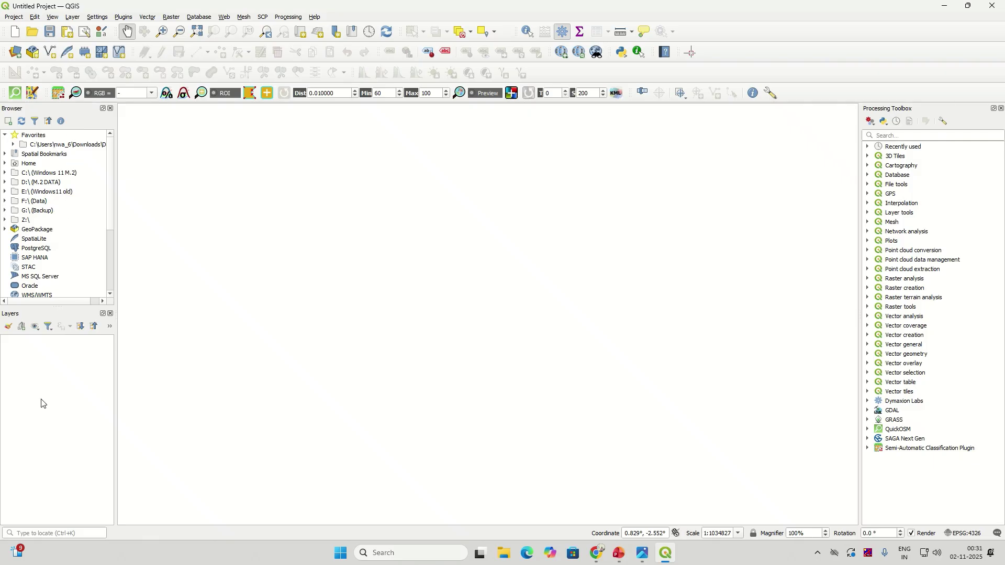
left_click(111, 108)
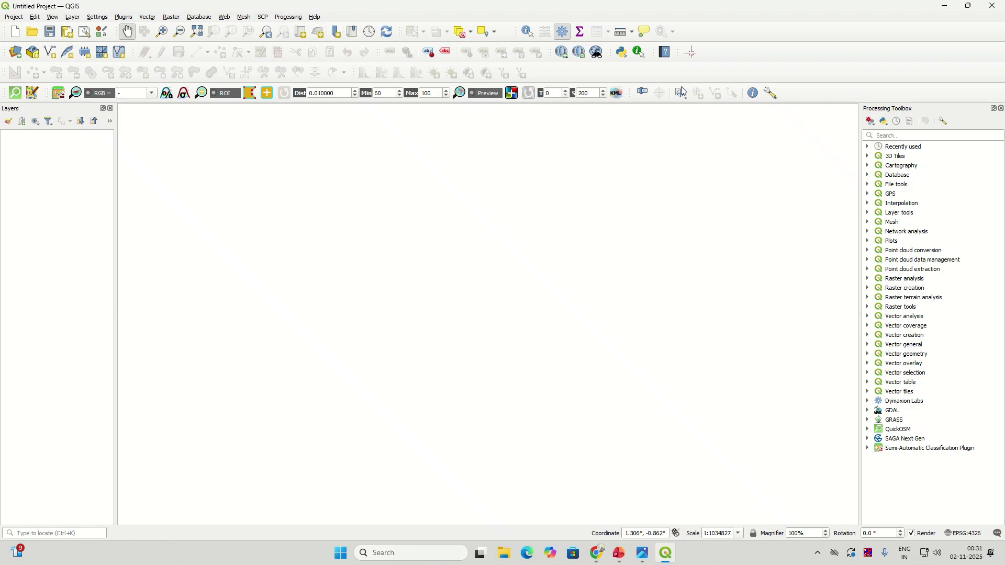
Close the Processing Toolbox so that only the Layers panel stays open
left_click(1001, 109)
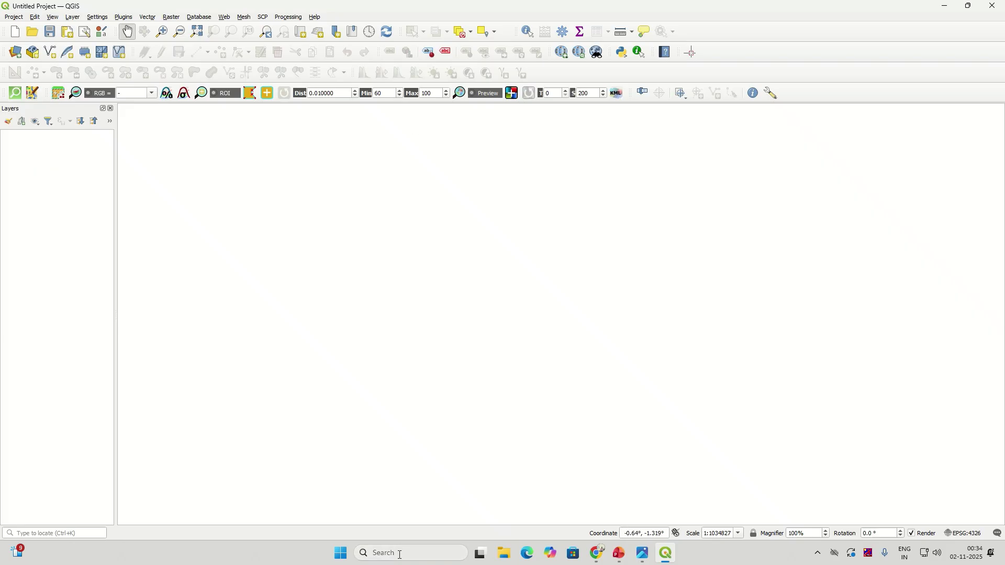
Search Windows for "qgis" and open the file location of the QGIS Desktop 3.40.12 app in File Explorer
left_click(440, 559)
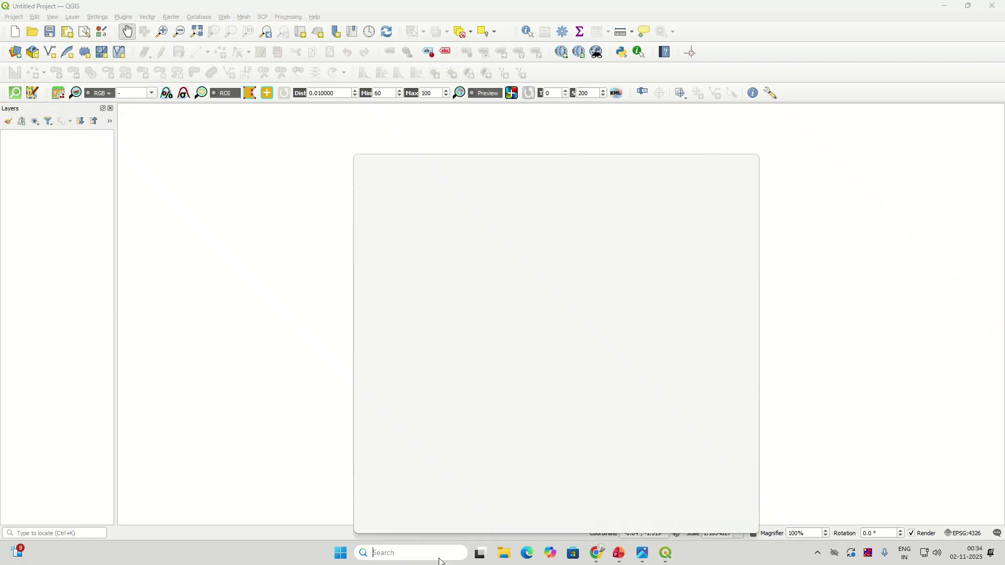
type("qg")
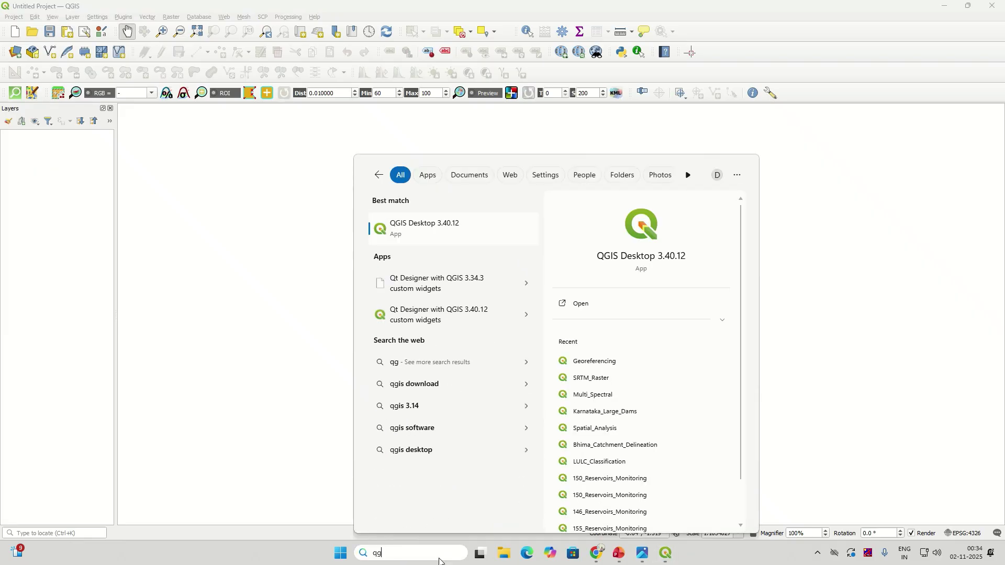
type("is")
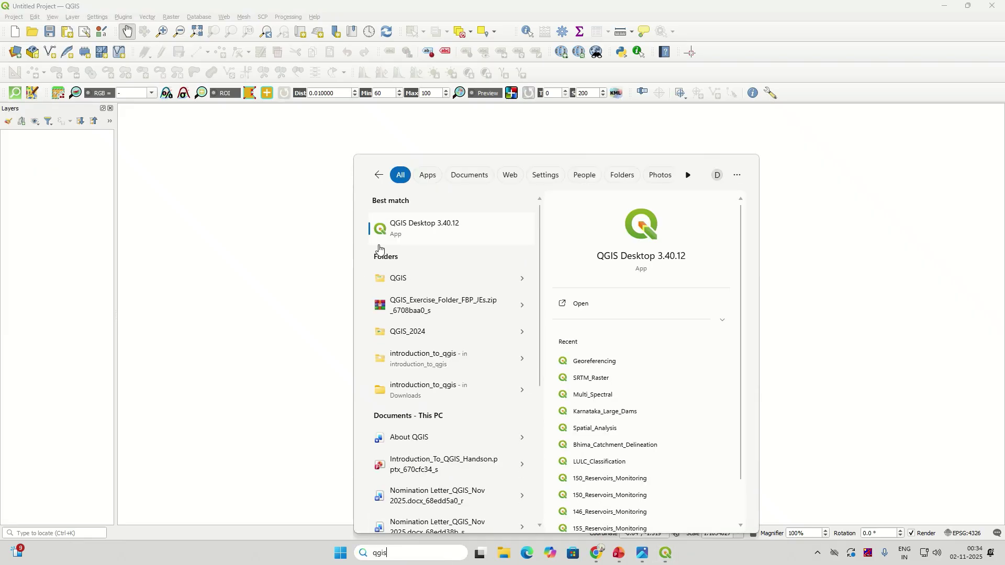
right_click(398, 236)
left_click(445, 263)
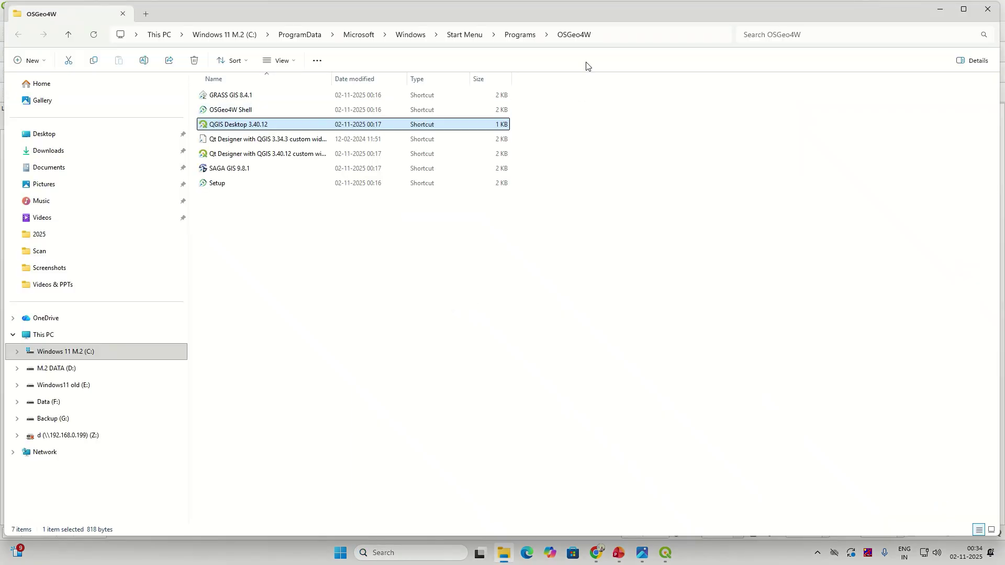
Show the full path of the OSGeo4W shortcuts folder, and close File Explorer to return to QGIS
left_click(635, 36)
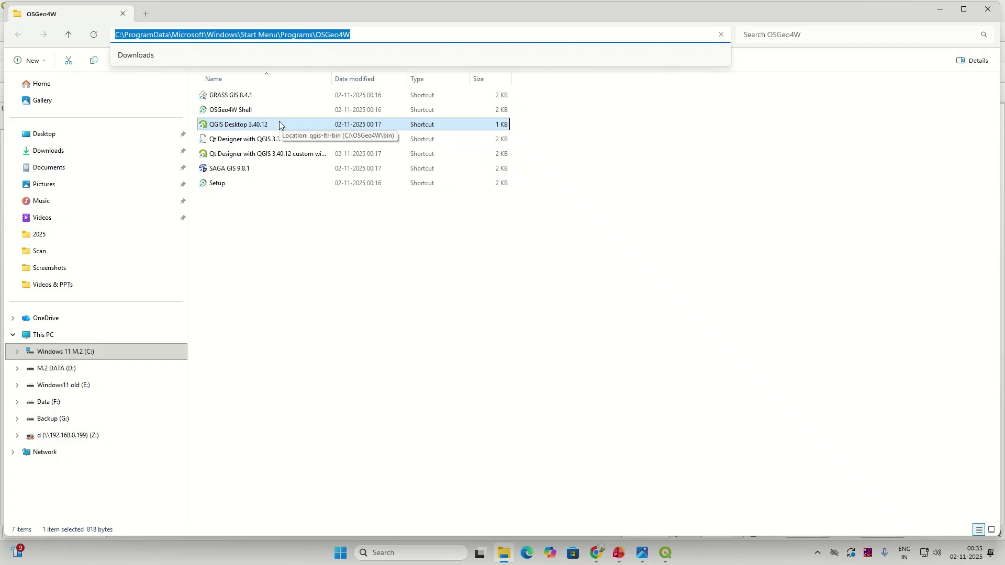
left_click(984, 8)
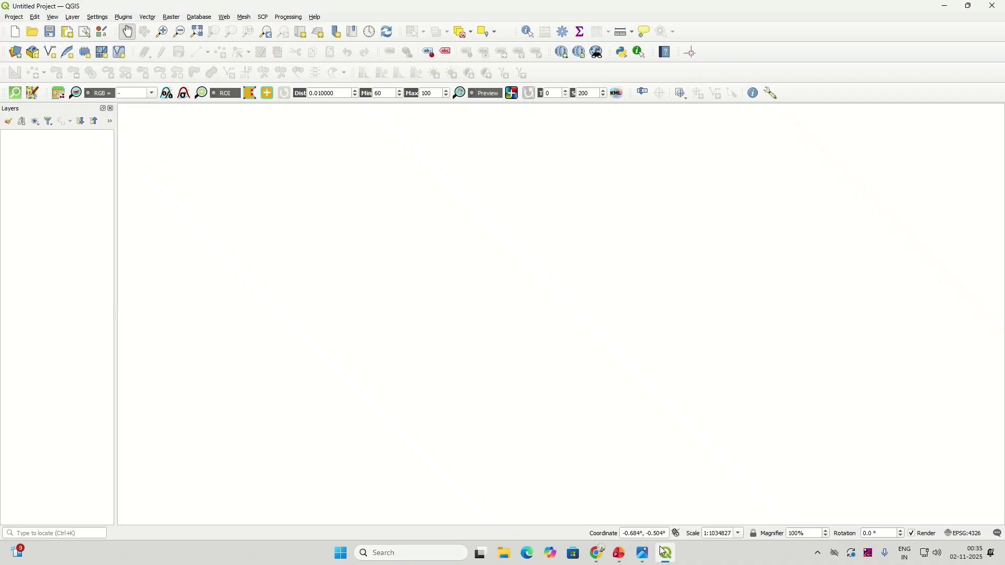
mouse_move(662, 551)
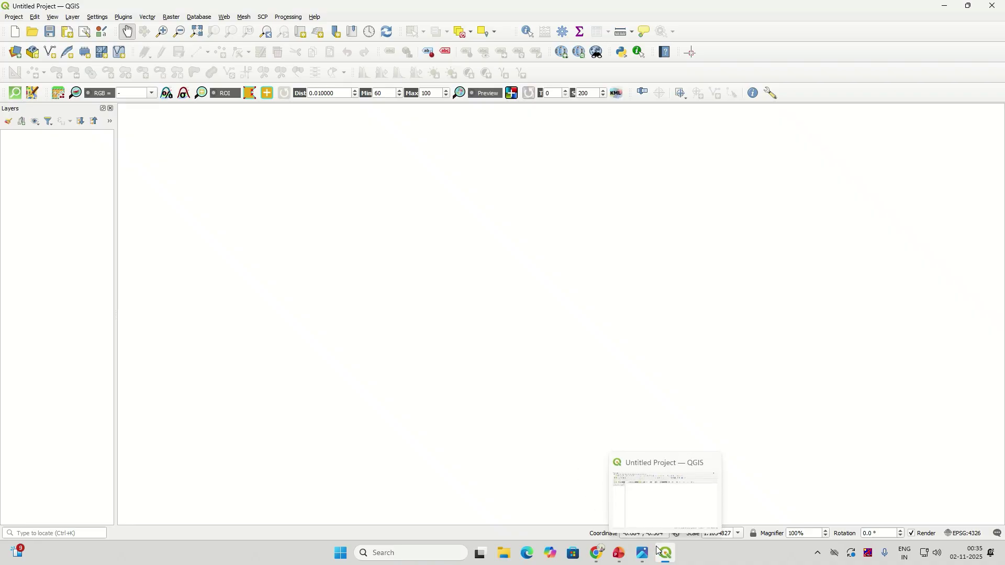